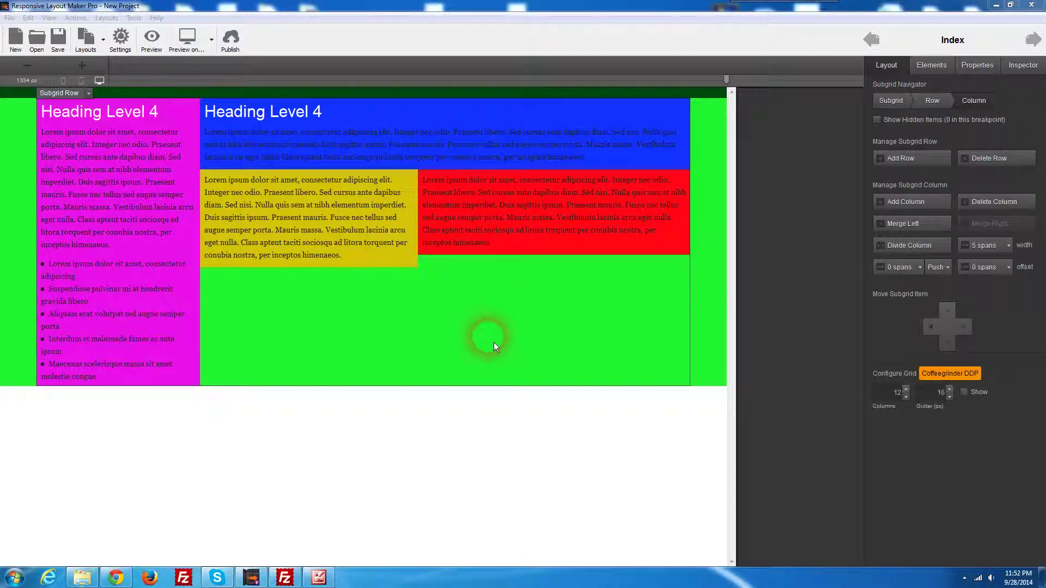
Inspect the red column's paragraph and the magenta column's heading, then clear the selection
{"action": "left_click", "coordinate": [433, 231]}
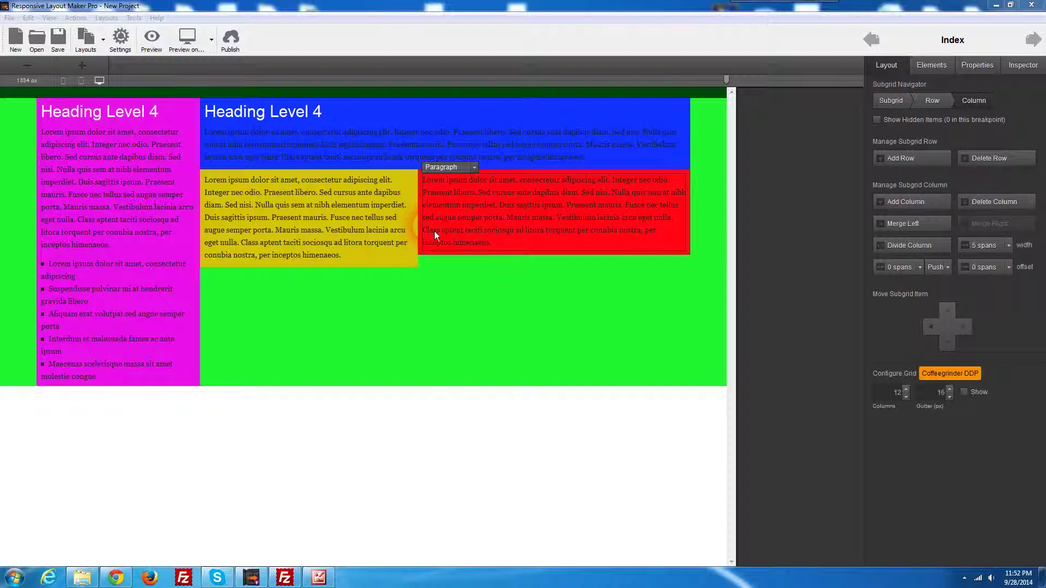
{"action": "left_click", "coordinate": [194, 120]}
{"action": "left_click", "coordinate": [359, 468]}
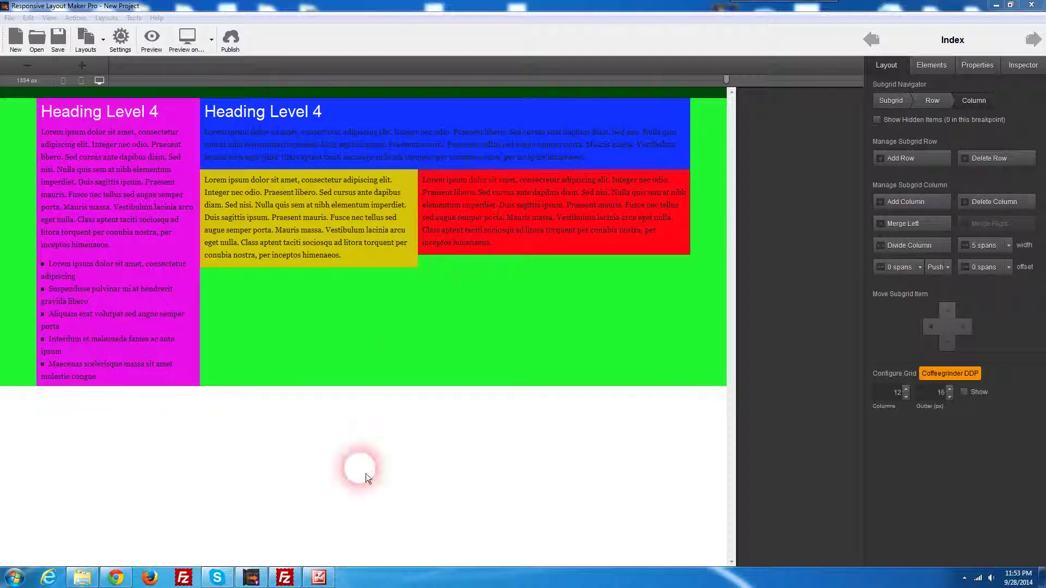
Bring the layout.png mockup of desired and undesired wide and mobile layouts to the front
{"action": "left_click", "coordinate": [318, 577]}
{"action": "left_click", "coordinate": [444, 468]}
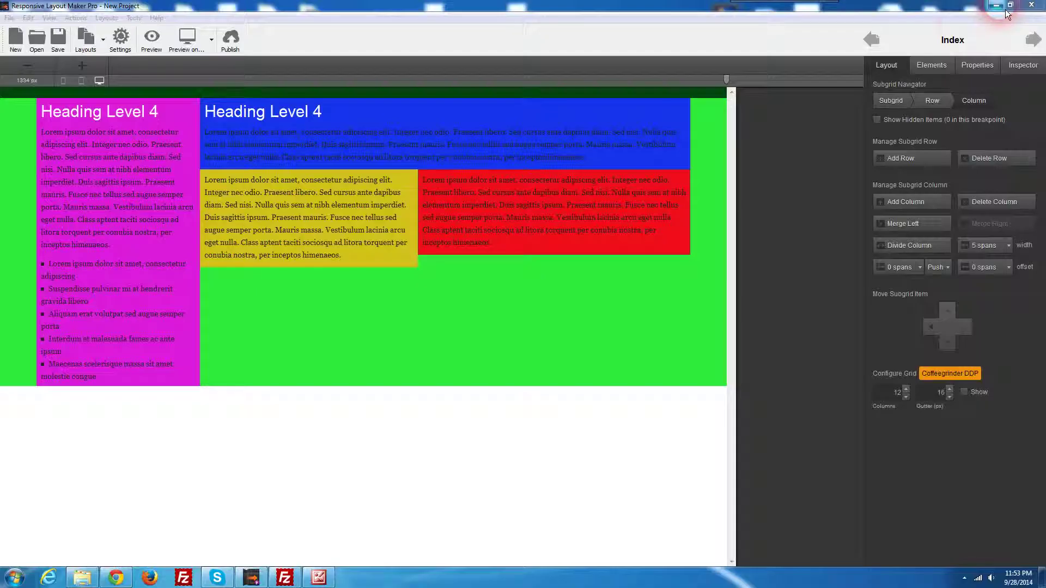
Preview the layout squeezed to about 228 px, then widen the canvas back to about 827 px
{"action": "left_click", "coordinate": [996, 5]}
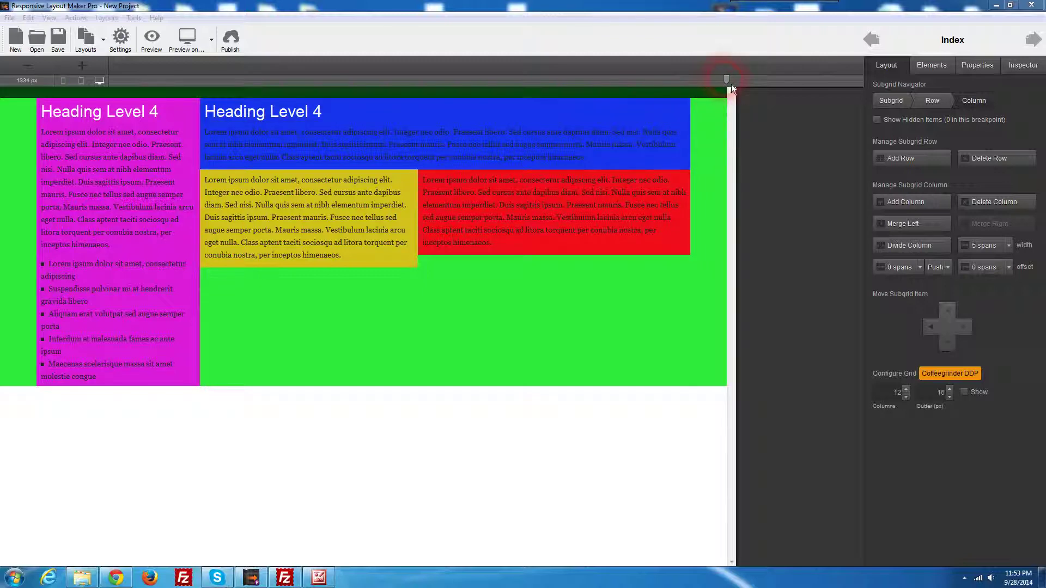
{"action": "left_click_drag", "start_coordinate": [731, 85], "coordinate": [129, 143]}
{"action": "scroll", "coordinate": [96, 336], "scroll_direction": "down", "scroll_amount": 15}
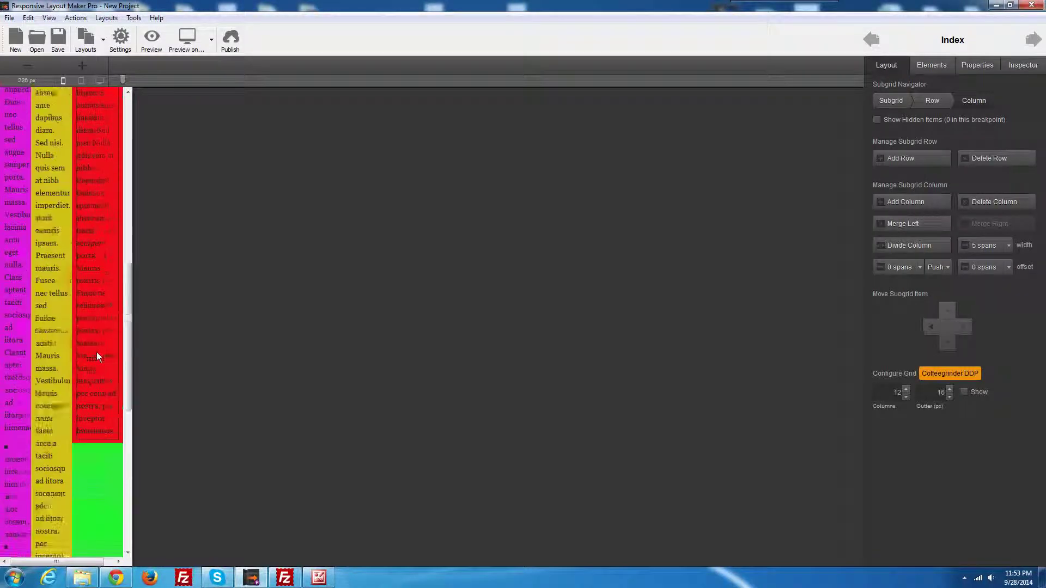
{"action": "scroll", "coordinate": [96, 352], "scroll_direction": "up", "scroll_amount": 15}
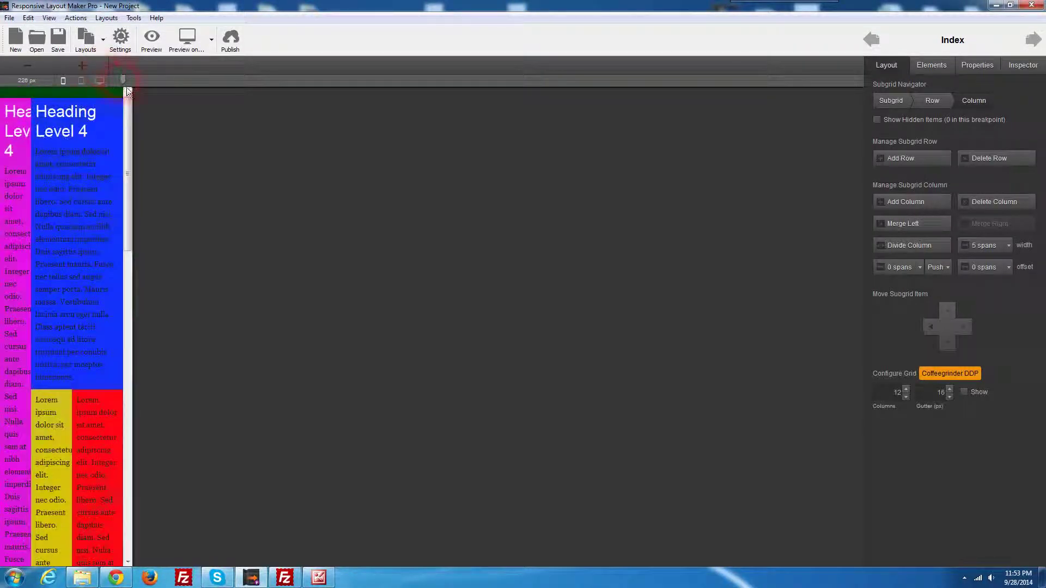
{"action": "left_click_drag", "start_coordinate": [126, 88], "coordinate": [456, 96]}
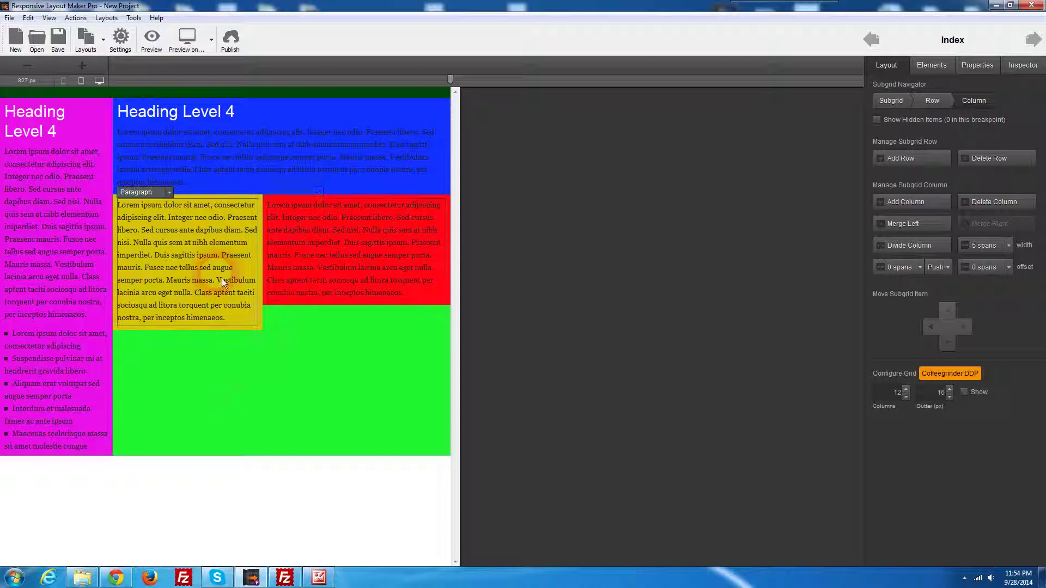
Check the blue column's width, then make the yellow column 9 spans wide
{"action": "left_click", "coordinate": [360, 381]}
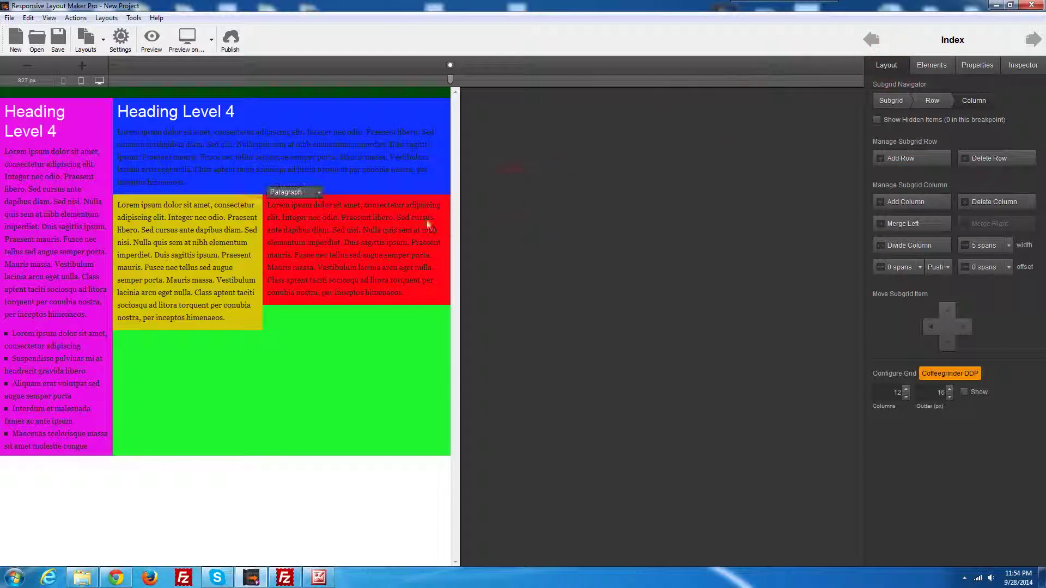
{"action": "left_click", "coordinate": [120, 211]}
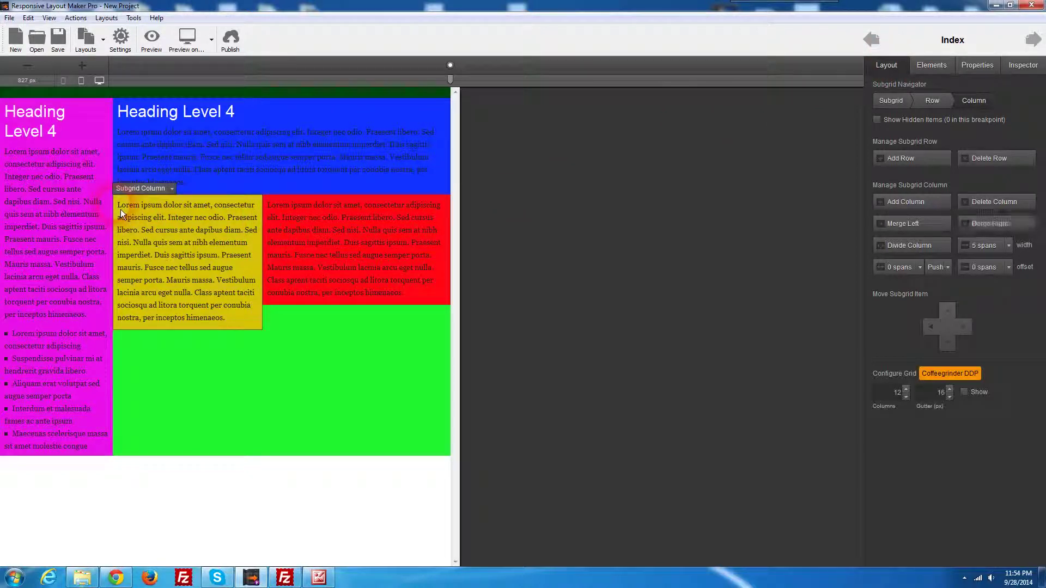
{"action": "left_click", "coordinate": [121, 145]}
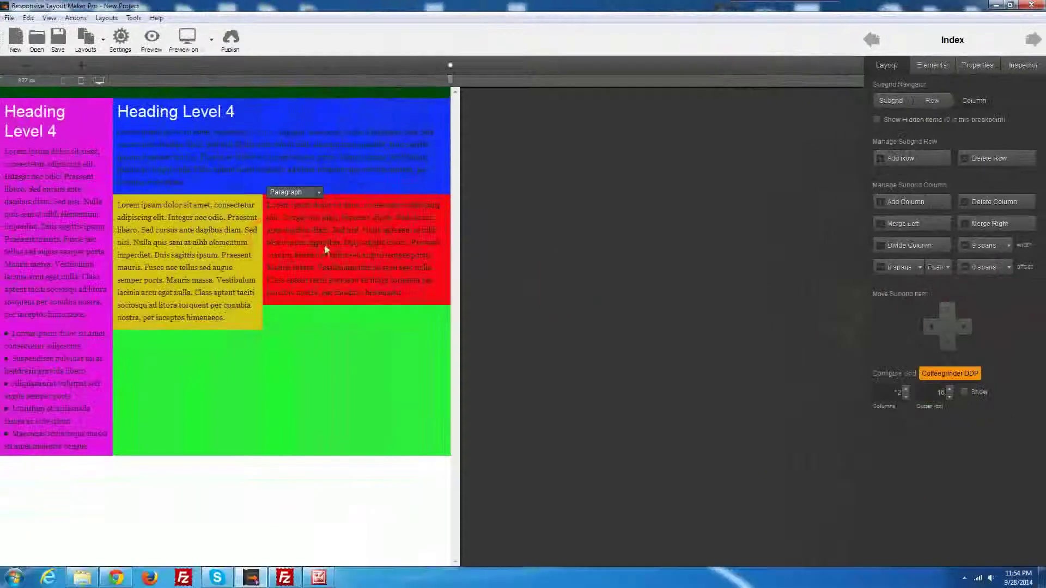
{"action": "left_click", "coordinate": [122, 216]}
{"action": "left_click", "coordinate": [755, 256]}
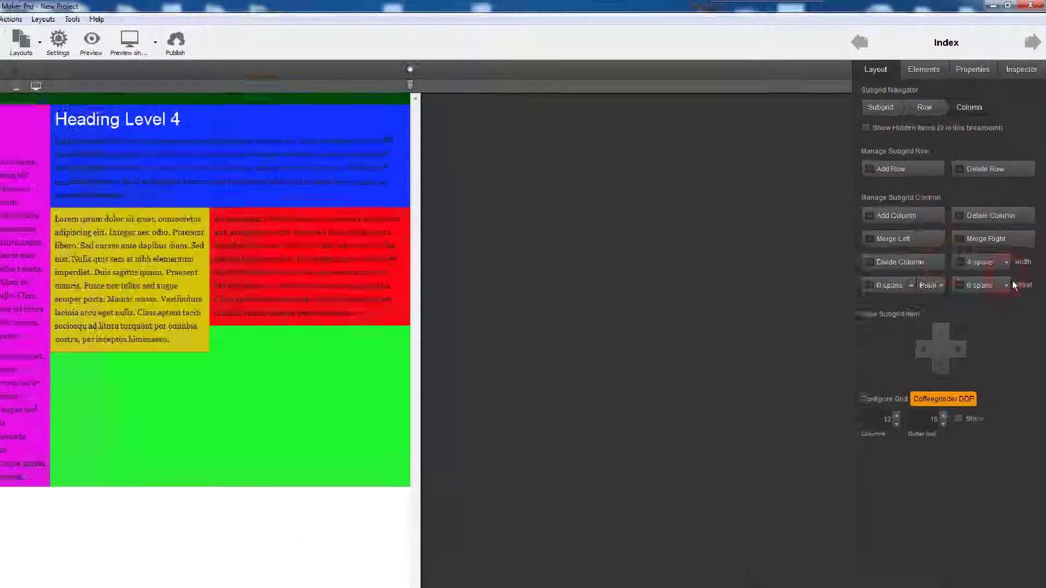
{"action": "left_click", "coordinate": [1008, 246]}
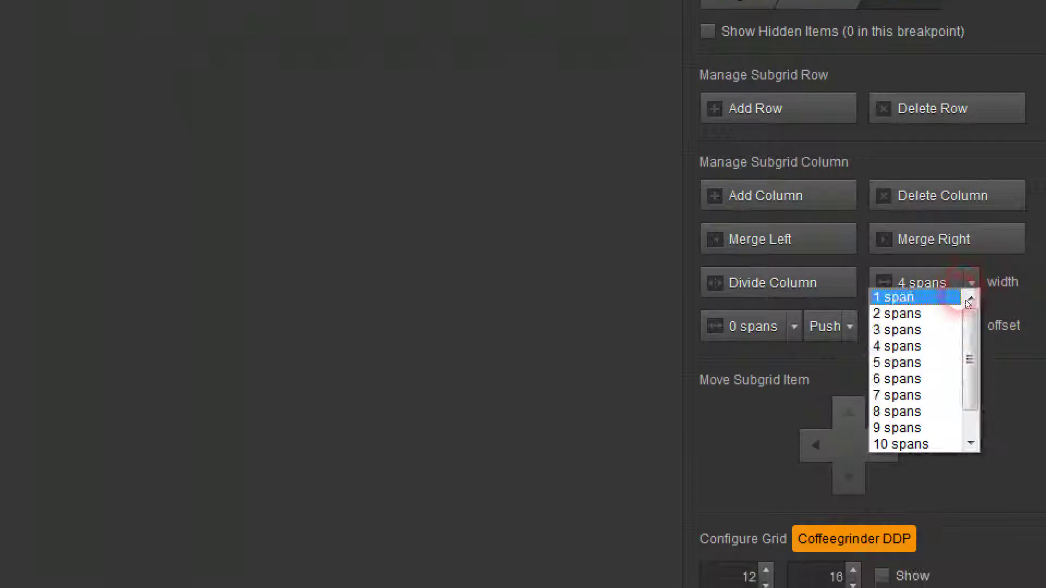
{"action": "left_click", "coordinate": [915, 300]}
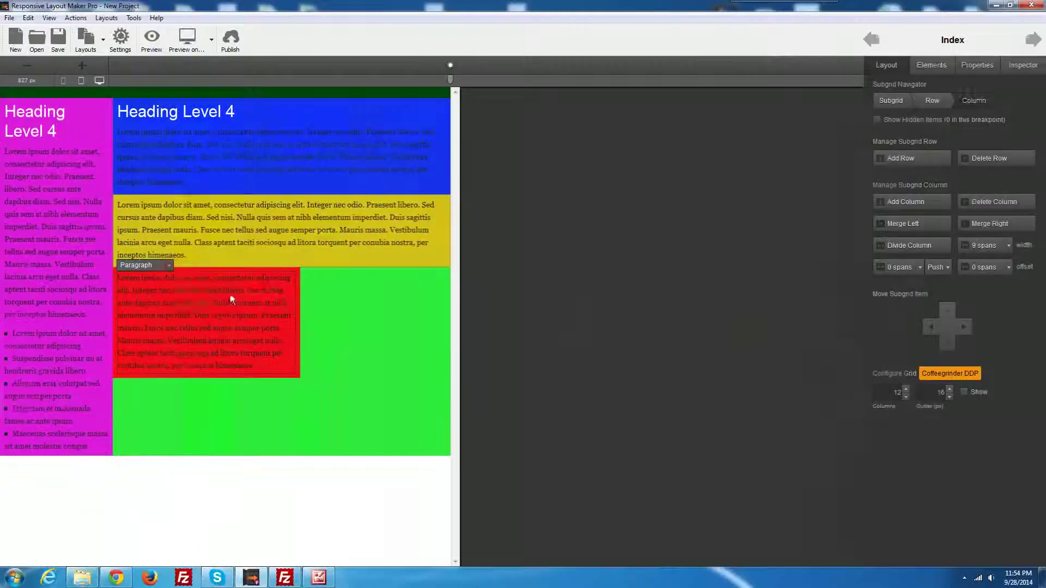
Make the red column 9 spans wide so it stacks beneath the yellow block
{"action": "left_click", "coordinate": [120, 280]}
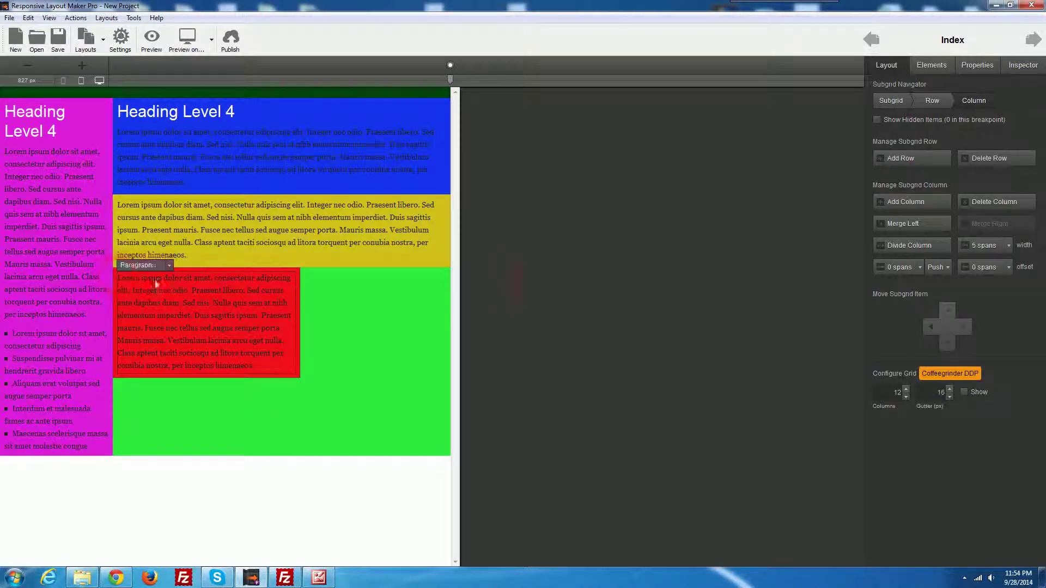
{"action": "left_click", "coordinate": [988, 252]}
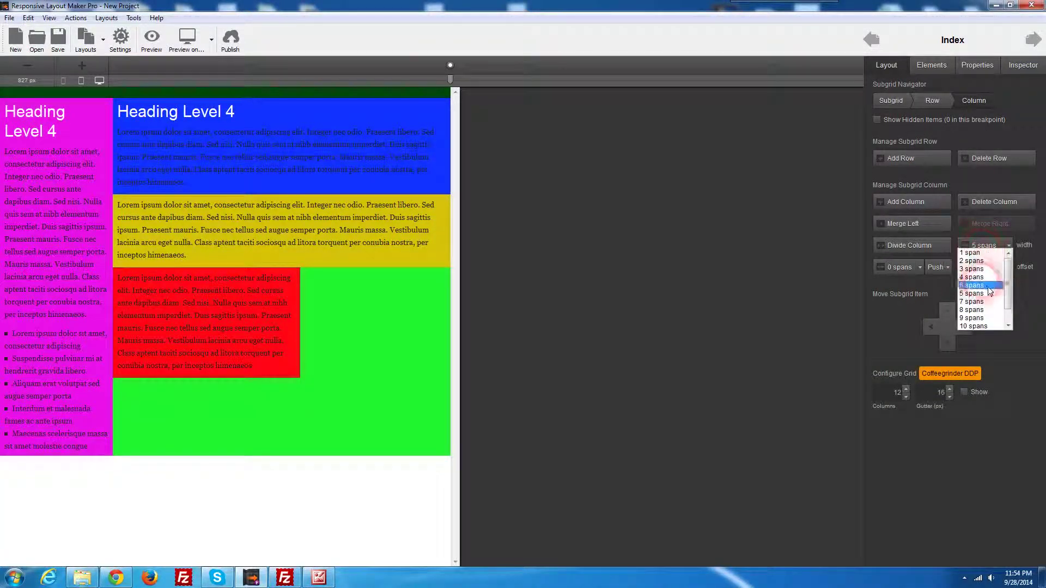
{"action": "left_click", "coordinate": [973, 318]}
{"action": "left_click", "coordinate": [451, 80]}
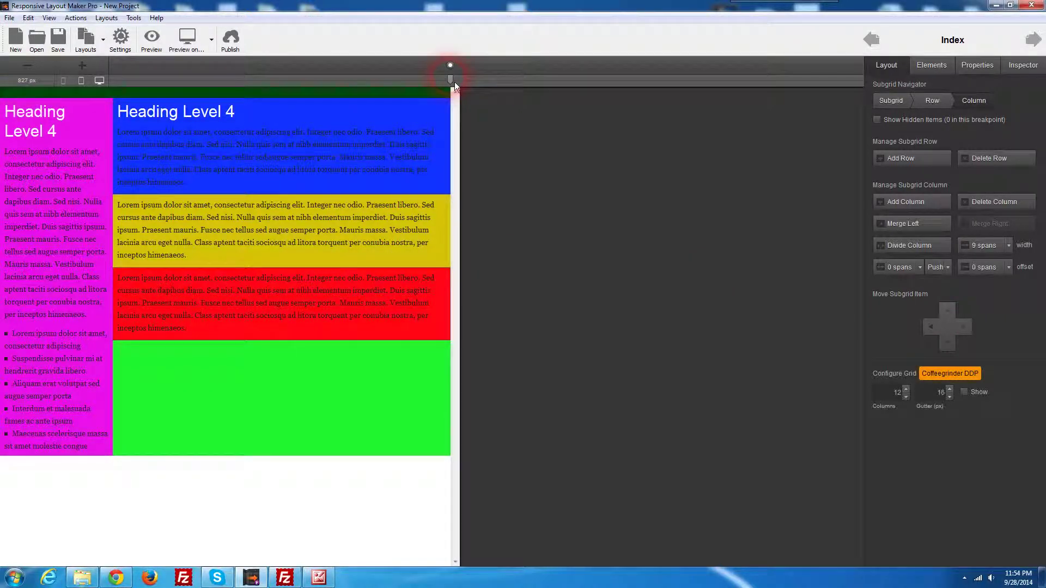
Recheck the stacked columns at a slightly different preview width, then reopen layout.png
{"action": "left_click_drag", "start_coordinate": [454, 82], "coordinate": [442, 112]}
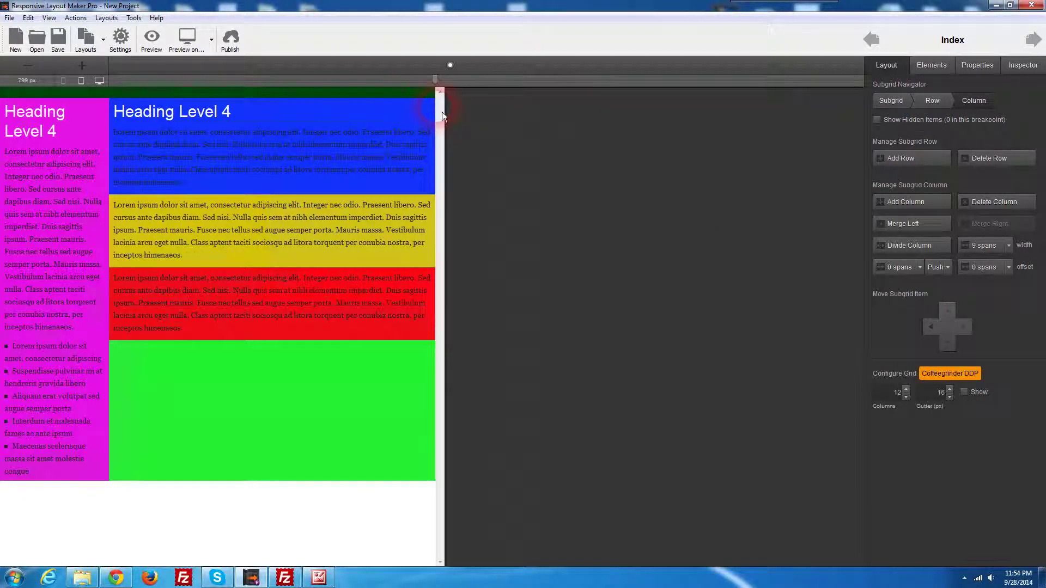
{"action": "left_click", "coordinate": [283, 140]}
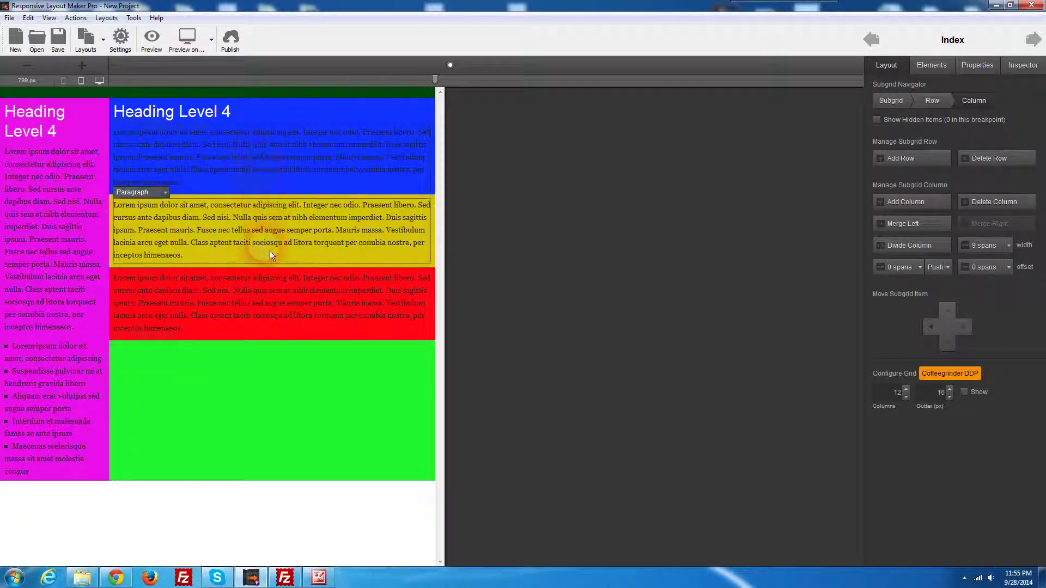
{"action": "left_click", "coordinate": [319, 577]}
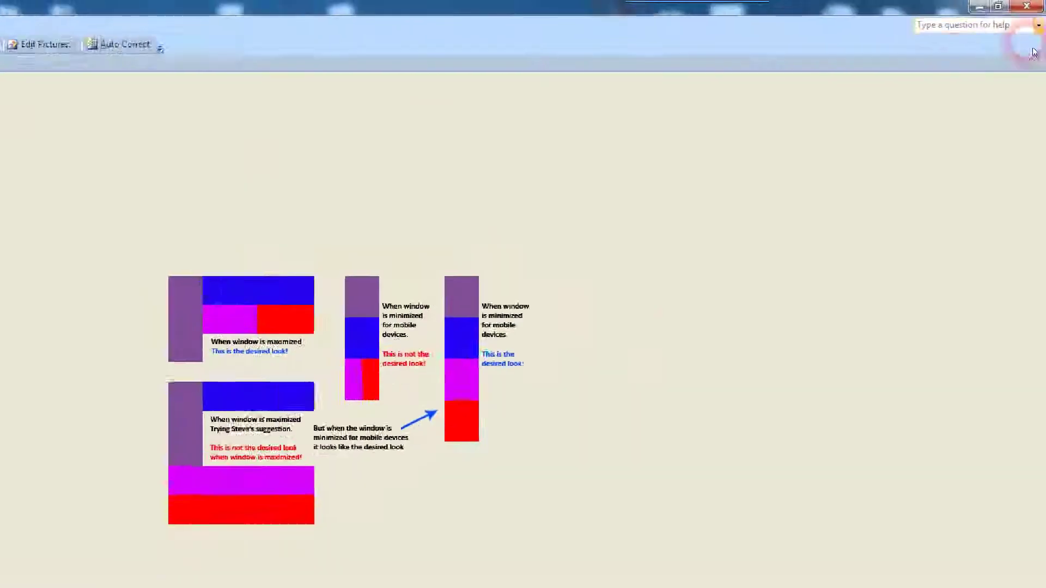
Close the layout.png mockup window to get back to the layout editor
{"action": "left_click", "coordinate": [1026, 6]}
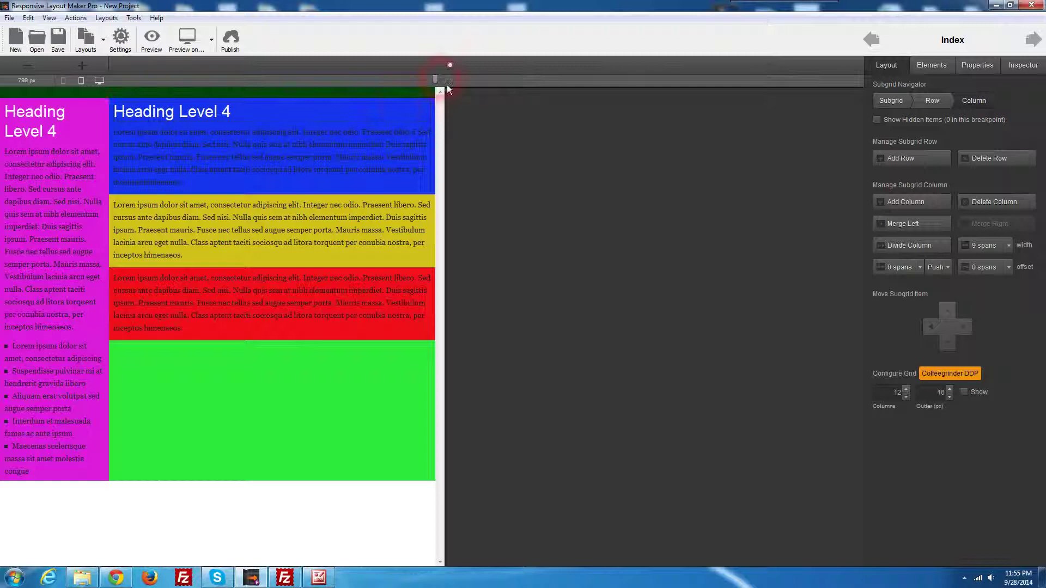
Narrow the preview to 434 px, add a breakpoint there, and select the magenta column
{"action": "left_click_drag", "start_coordinate": [441, 87], "coordinate": [290, 117]}
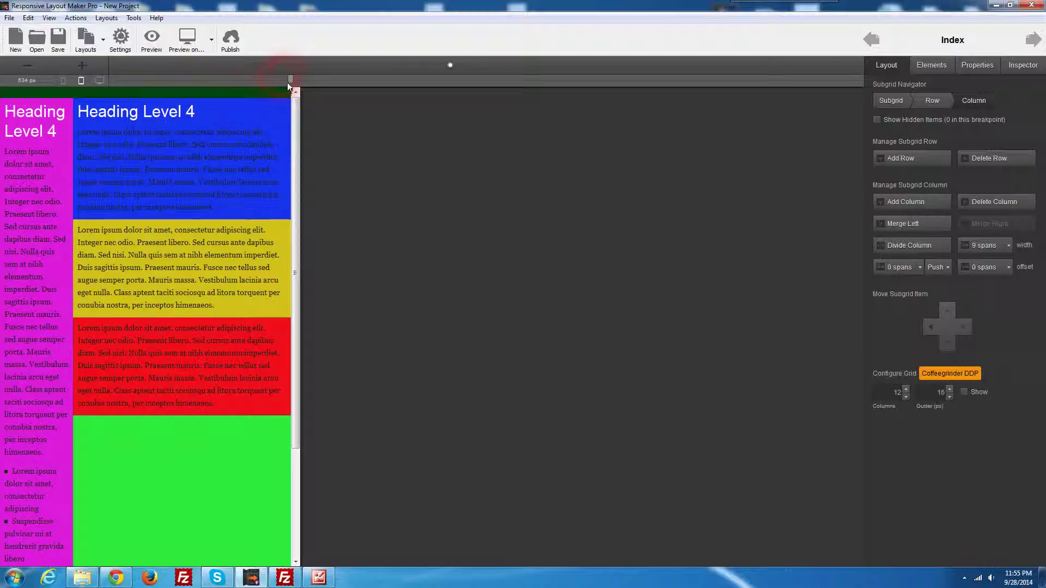
{"action": "left_click_drag", "start_coordinate": [295, 80], "coordinate": [243, 91]}
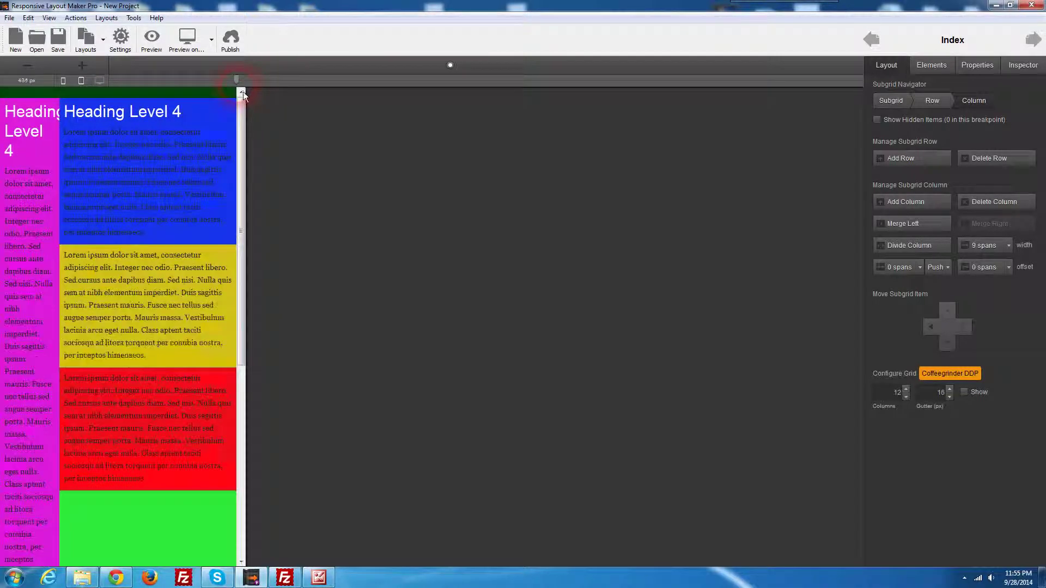
{"action": "left_click", "coordinate": [82, 66]}
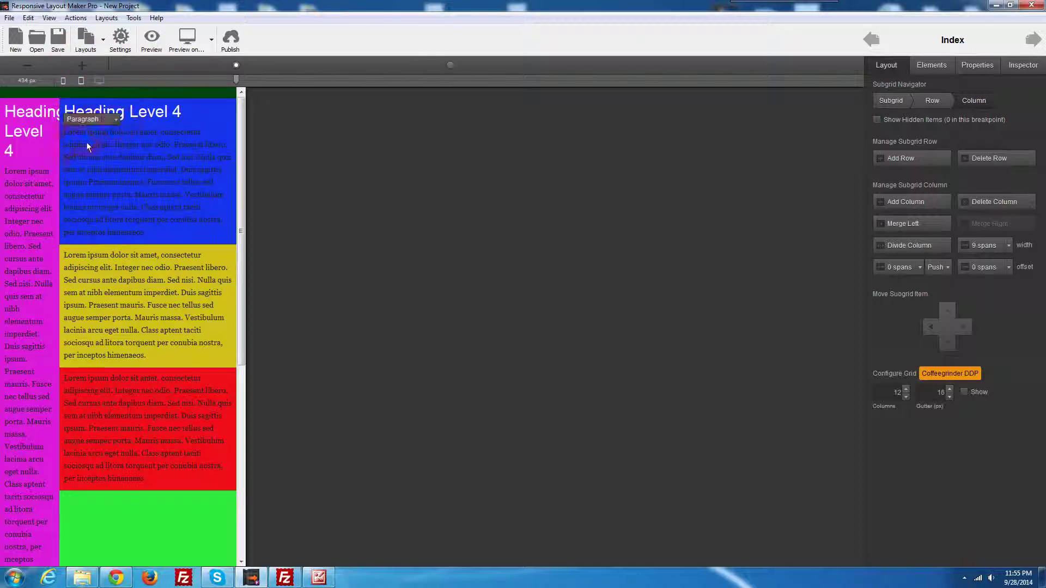
{"action": "left_click", "coordinate": [7, 120]}
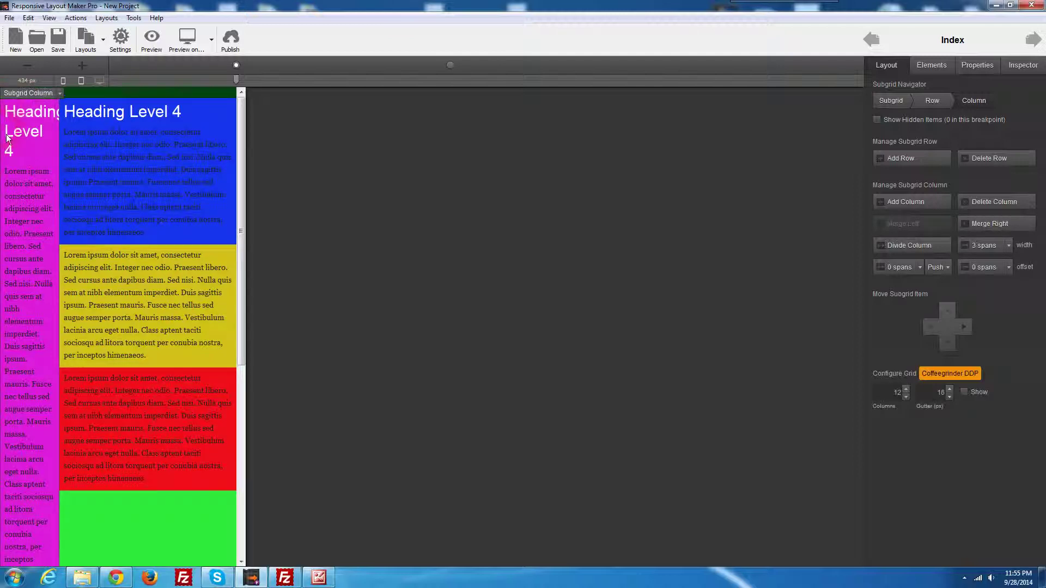
{"action": "left_click", "coordinate": [999, 253]}
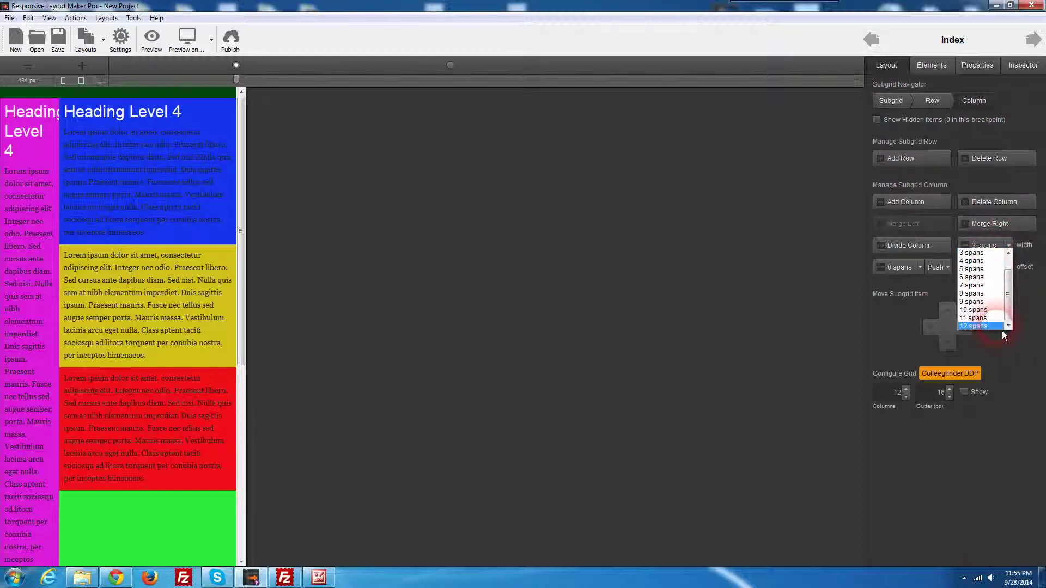
Set the magenta and blue columns to 12 spans each
{"action": "left_click", "coordinate": [1003, 334]}
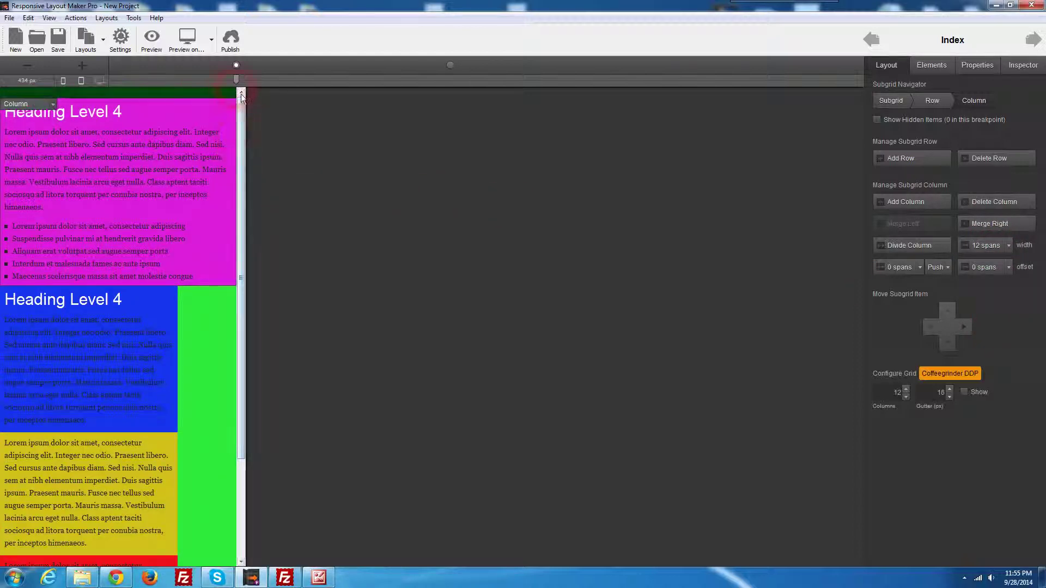
{"action": "left_click", "coordinate": [8, 311]}
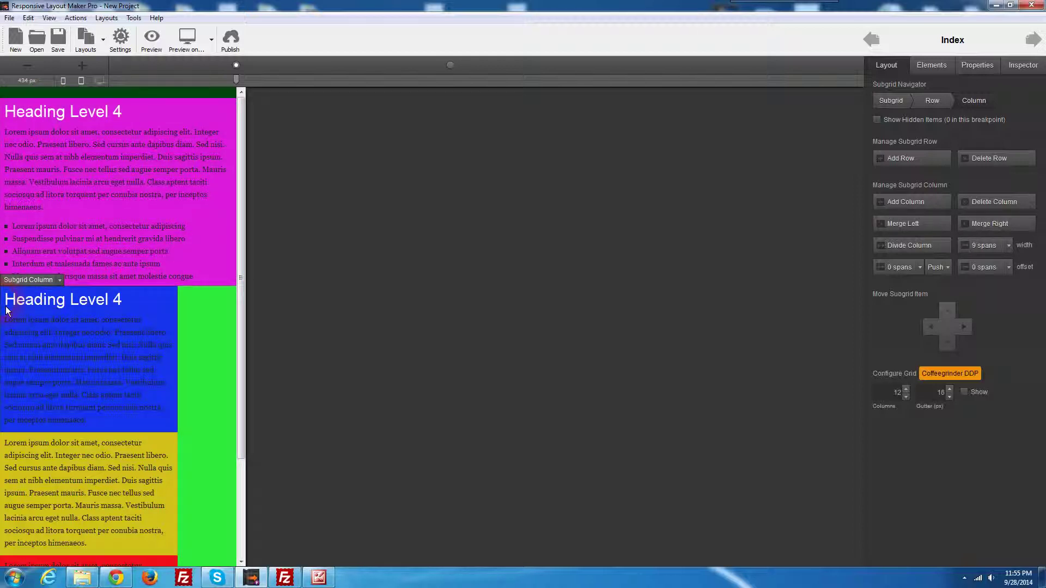
{"action": "left_click", "coordinate": [816, 253]}
{"action": "left_click", "coordinate": [983, 246]}
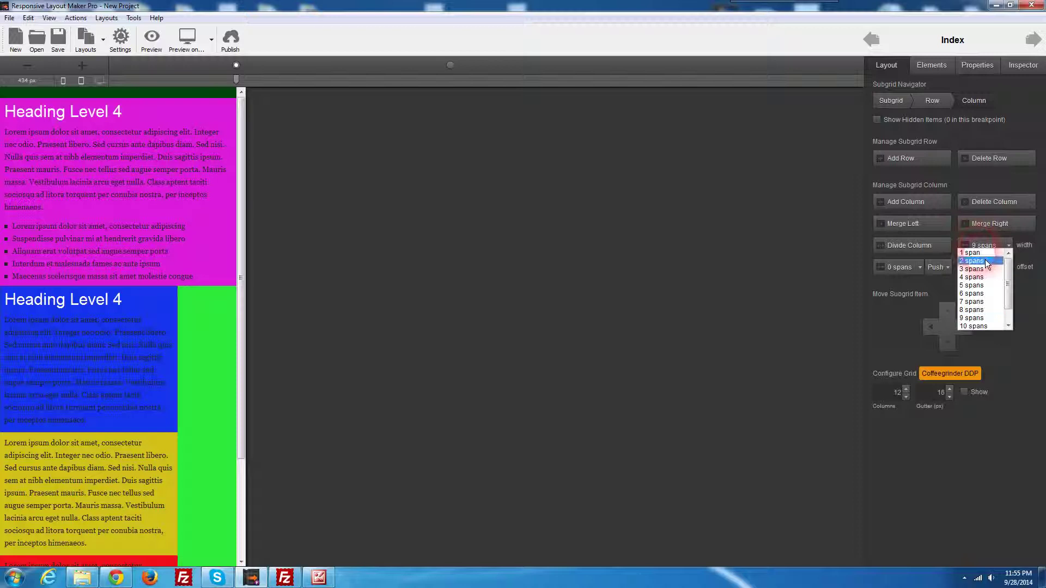
{"action": "left_click", "coordinate": [981, 325]}
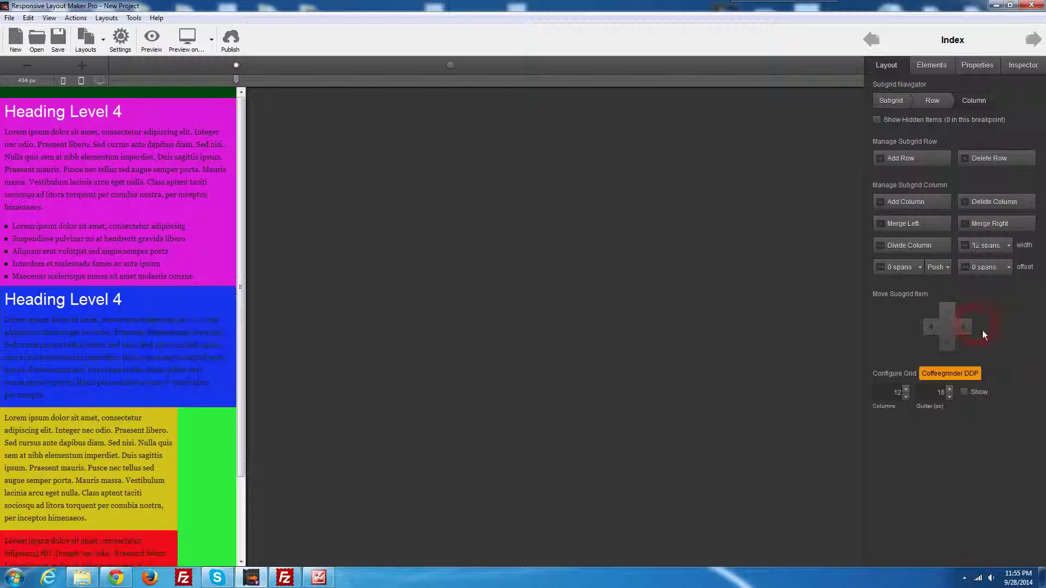
Set the yellow and red columns to 12 spans each
{"action": "left_click", "coordinate": [11, 425]}
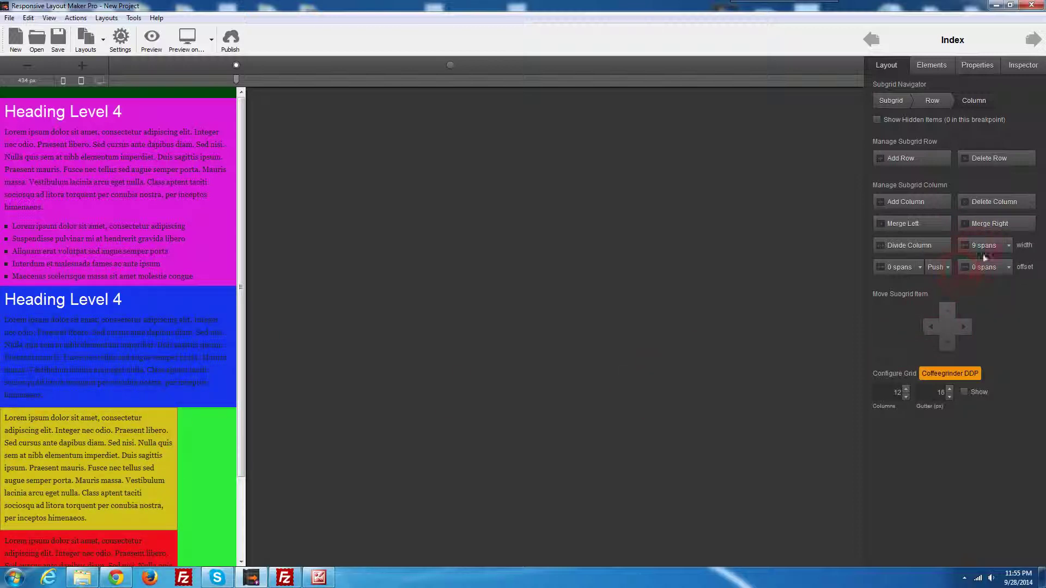
{"action": "left_click", "coordinate": [984, 246]}
{"action": "left_click", "coordinate": [981, 326]}
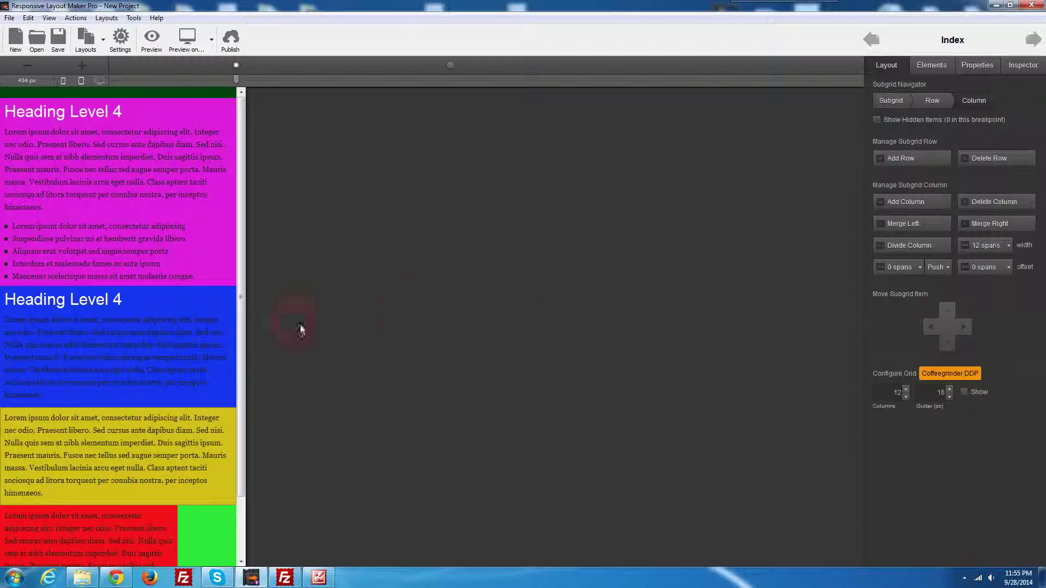
{"action": "scroll", "coordinate": [15, 462], "scroll_direction": "down", "scroll_amount": 1}
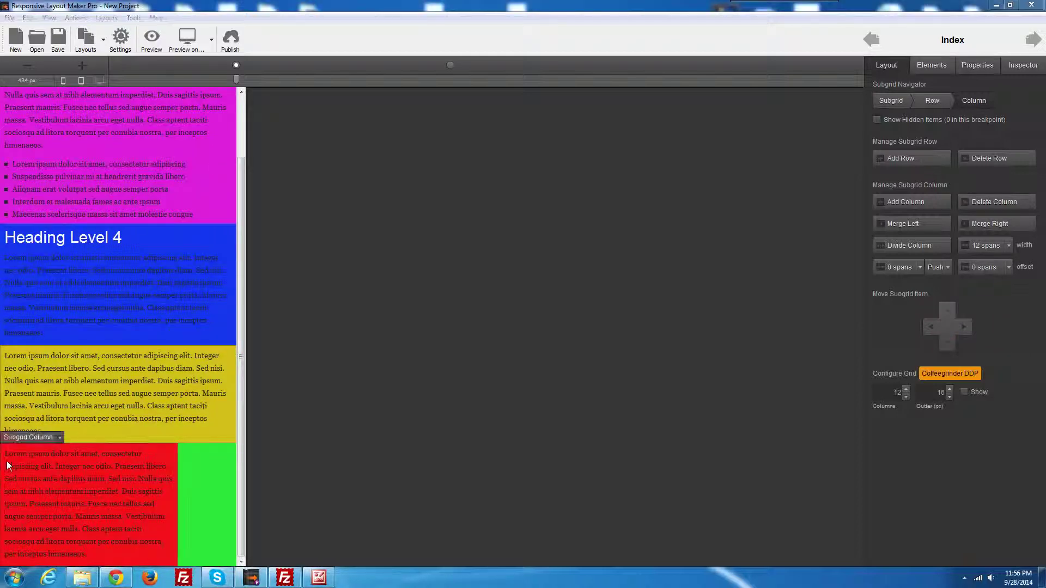
{"action": "left_click", "coordinate": [8, 466]}
{"action": "left_click", "coordinate": [1005, 246]}
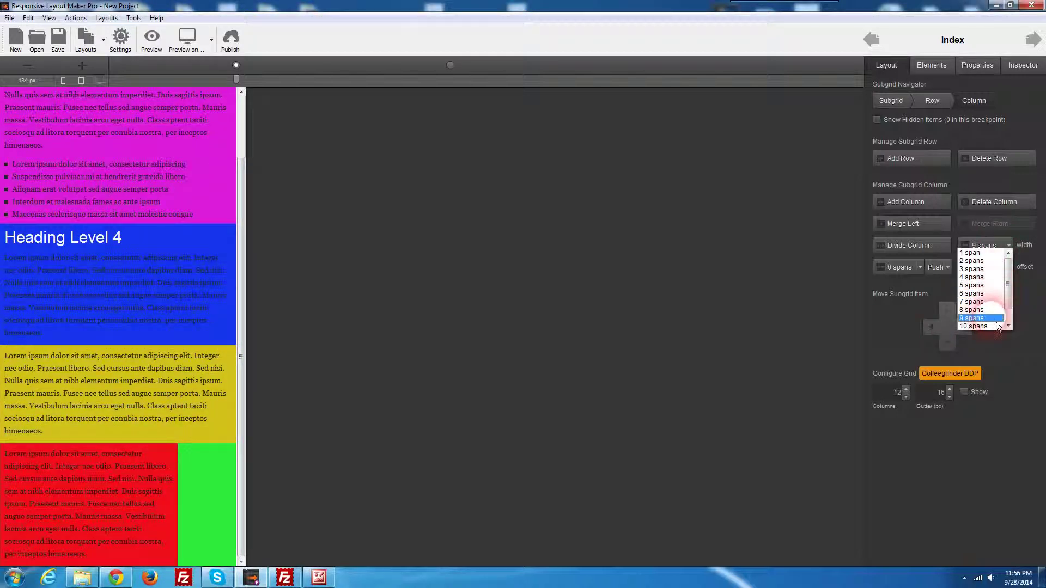
{"action": "left_click", "coordinate": [975, 327]}
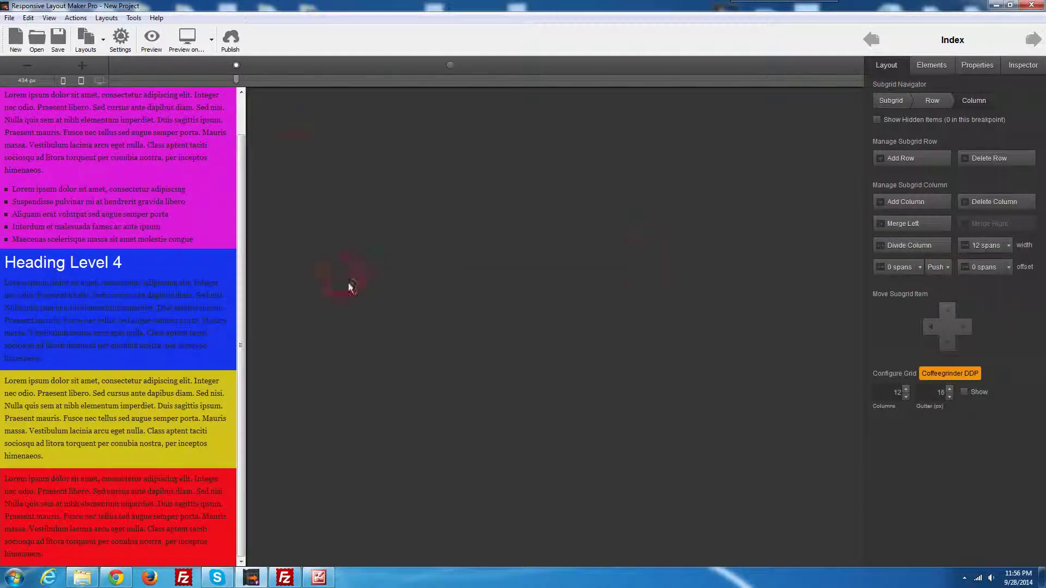
Widen the preview to about 1200 px to confirm the columns sit side by side
{"action": "left_click_drag", "start_coordinate": [241, 80], "coordinate": [694, 107]}
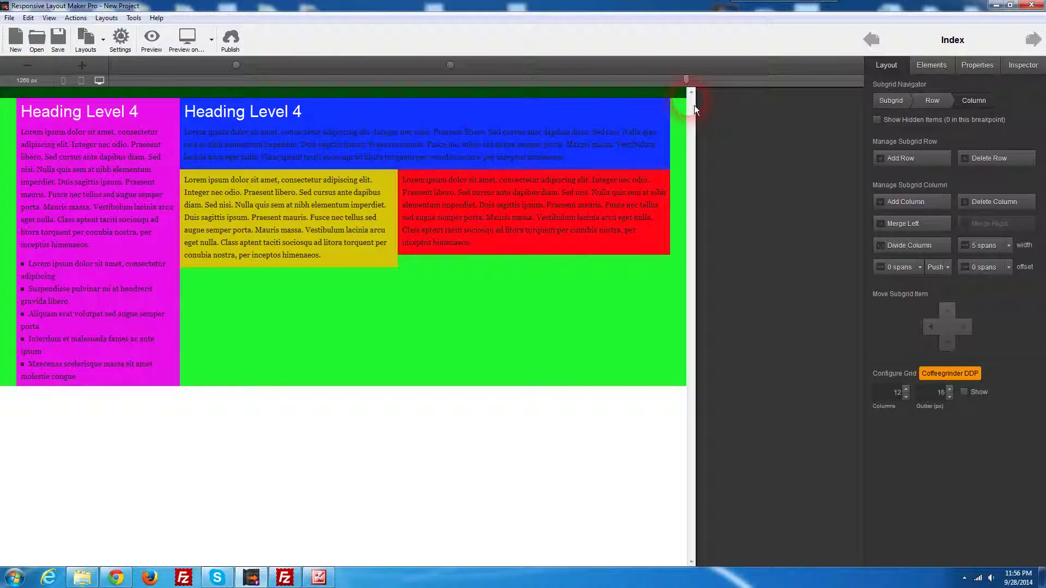
{"action": "mouse_move", "coordinate": [577, 25]}
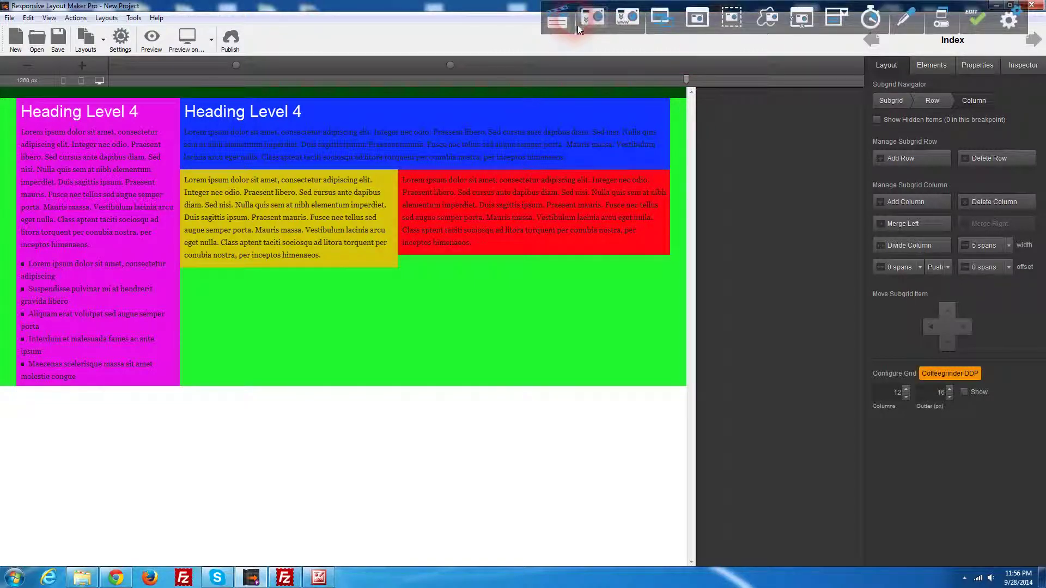